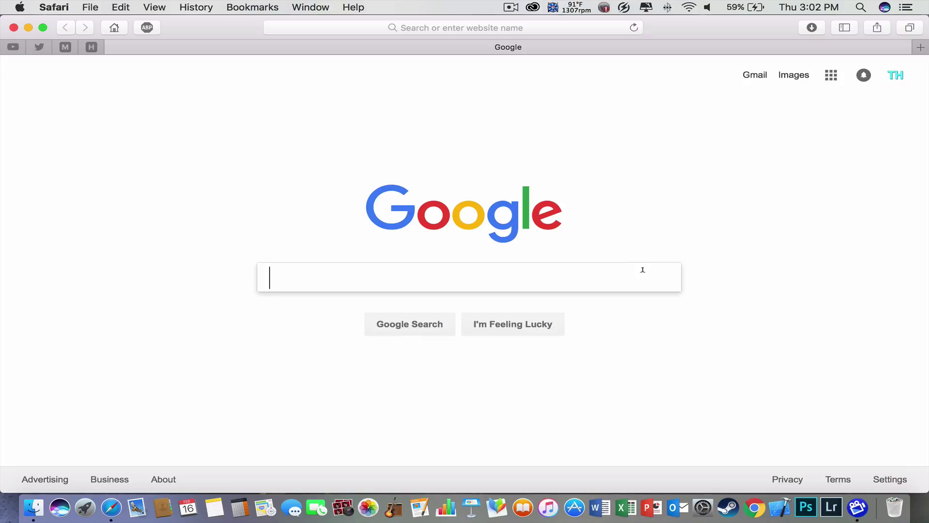
Google 'cydia impactor' and go to the cydiaimpactor.com result.
text(cydia )
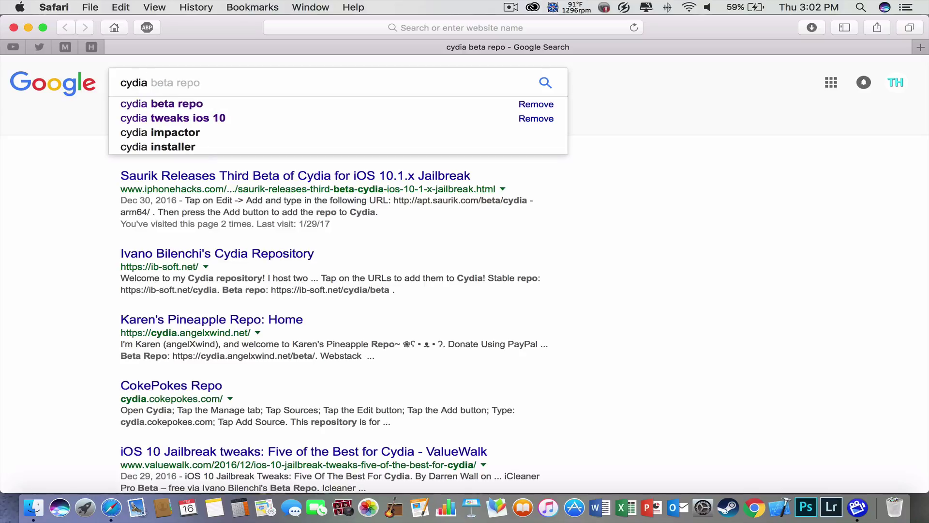
text(impacgo)
key(BackSpace)
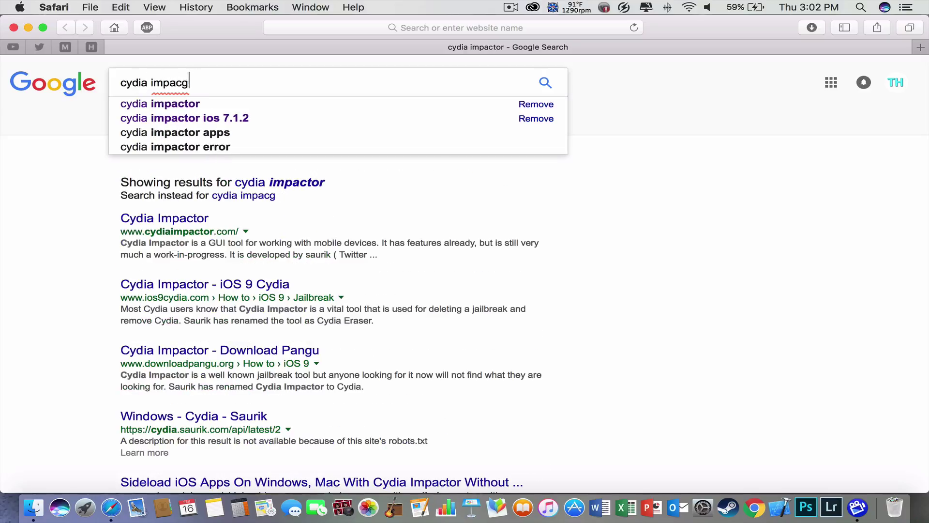
key(BackSpace)
text(tor)
key(Return)
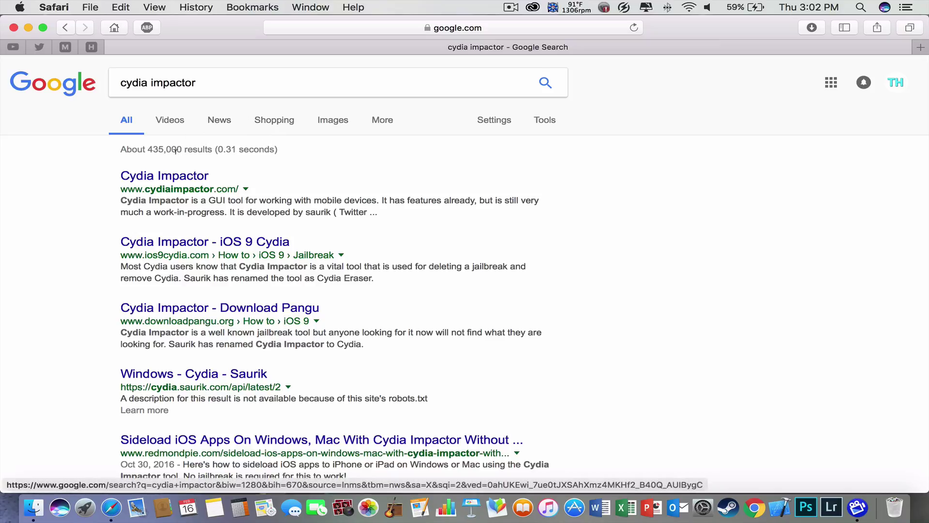
click(169, 177)
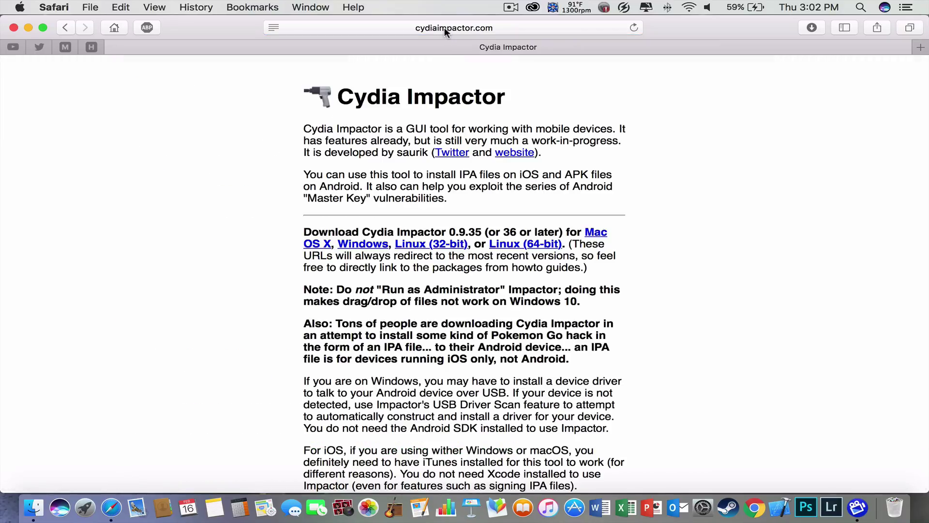
click(445, 28)
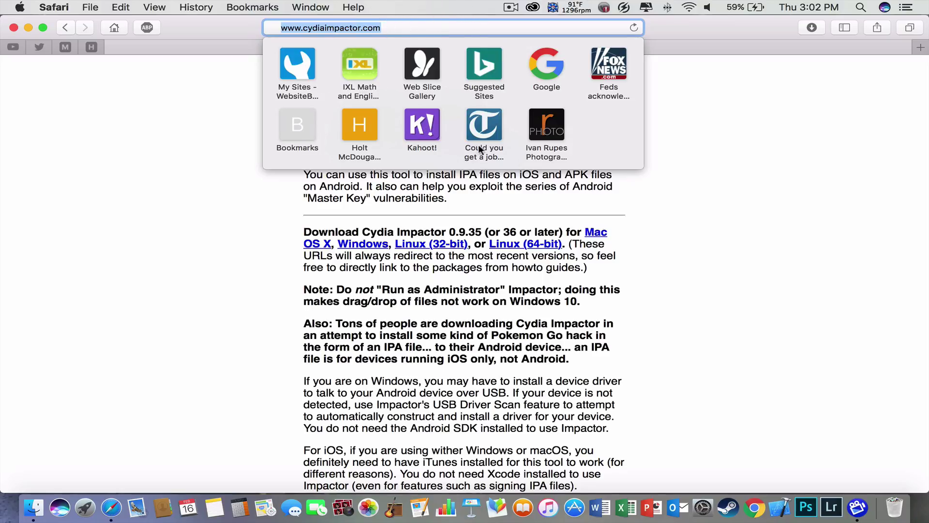
click(579, 212)
scroll(449, 175, down, 5)
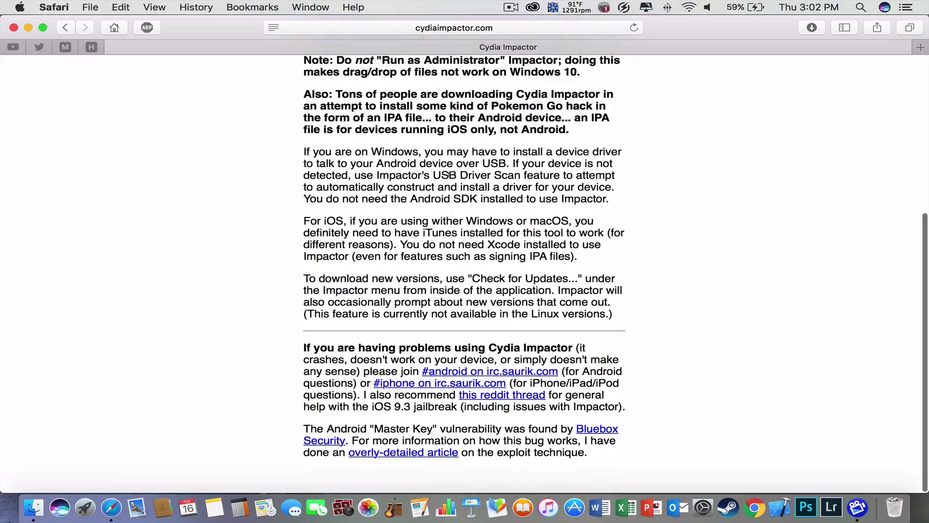
scroll(449, 174, up, 5)
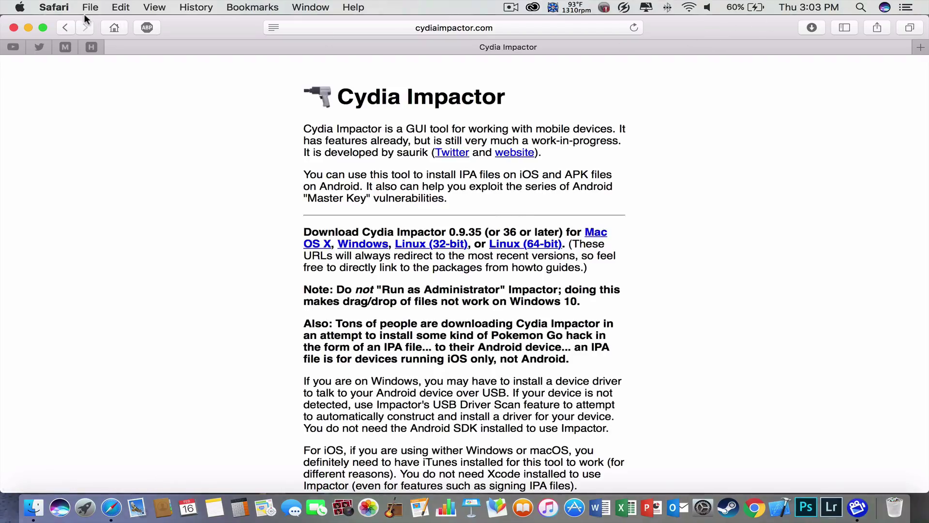
Minimize the Safari window and launch the Impactor app from Launchpad.
click(29, 28)
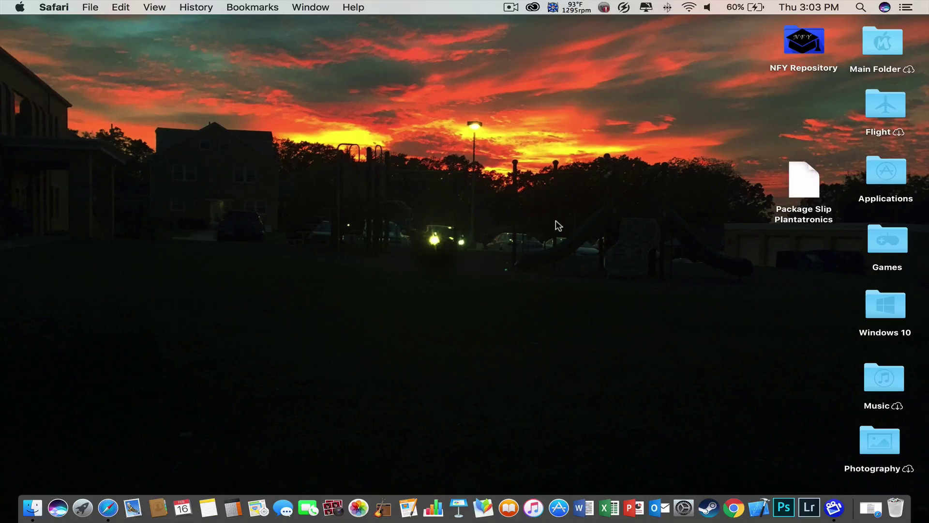
key(F4)
drag(691, 391, 704, 397)
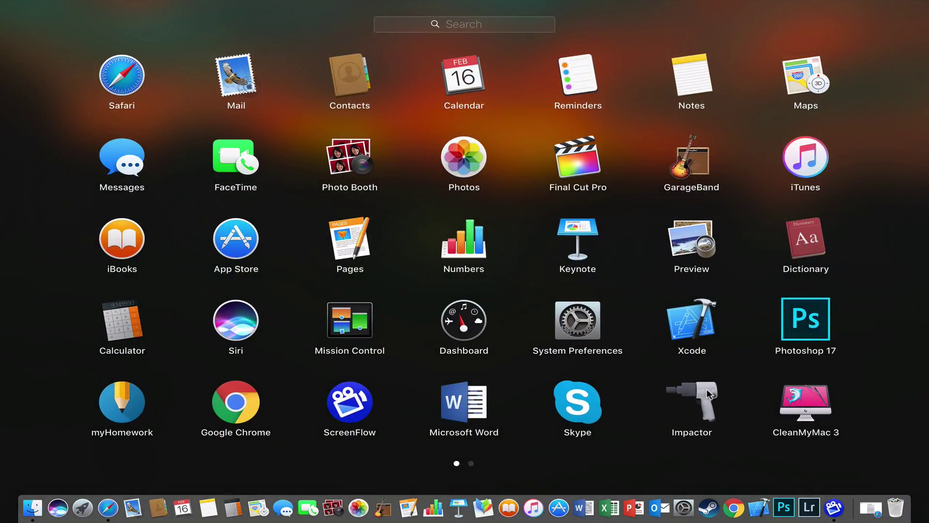
click(707, 390)
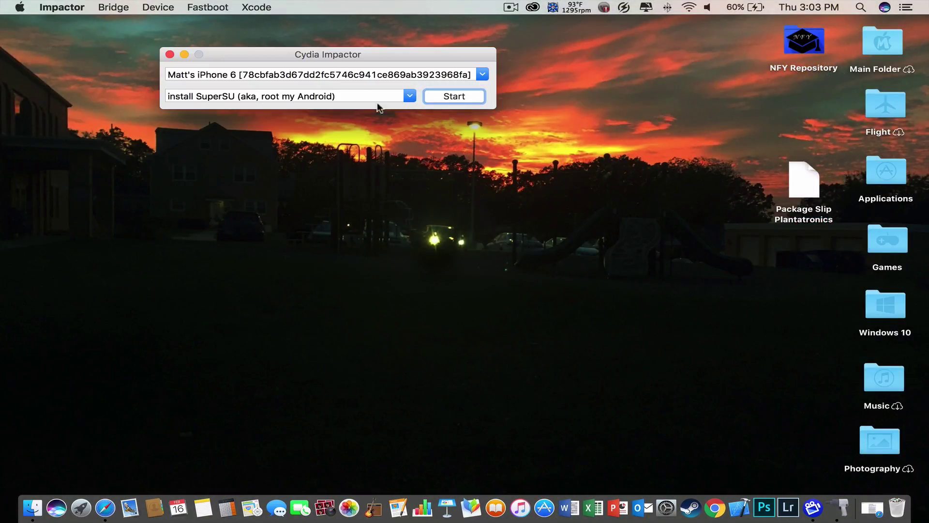
drag(320, 54, 339, 51)
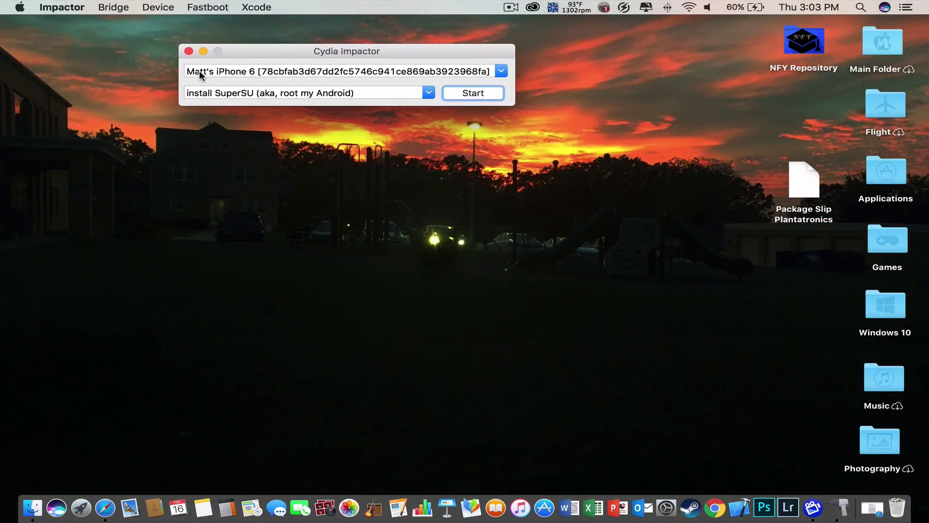
click(501, 72)
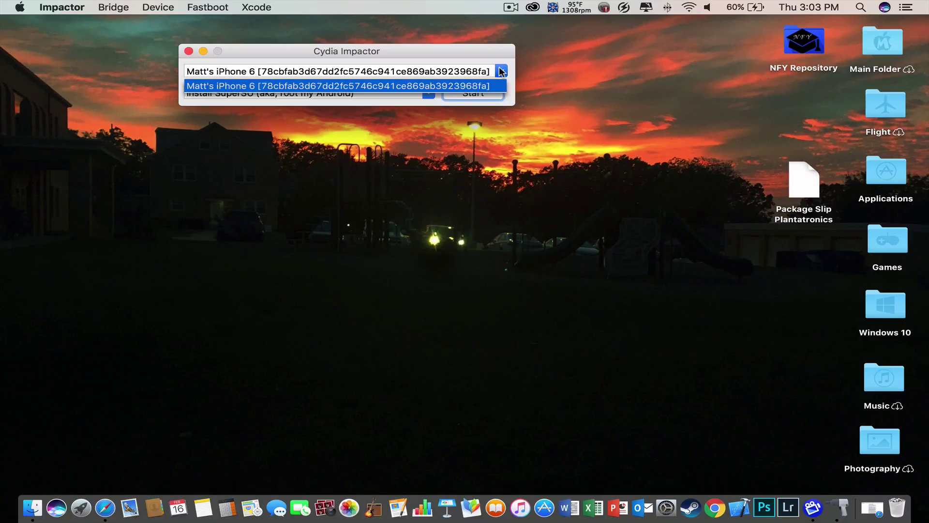
click(338, 86)
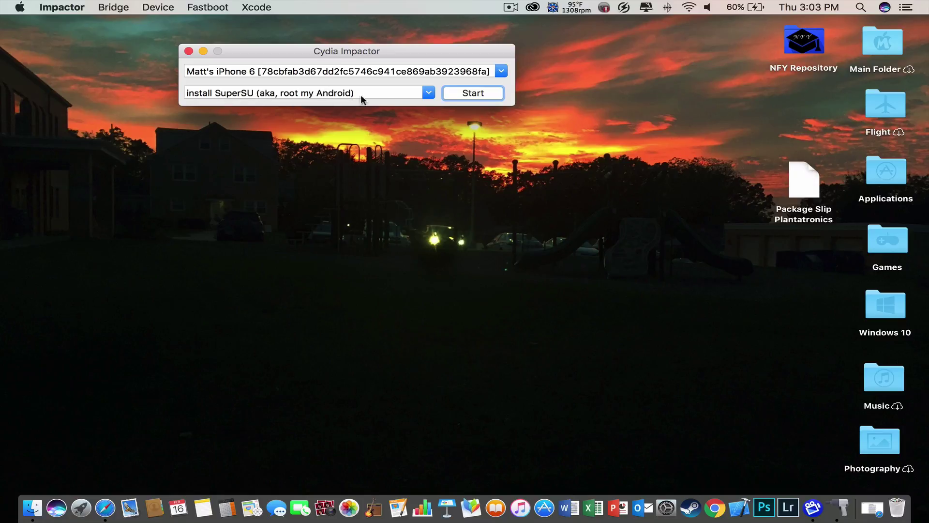
click(427, 94)
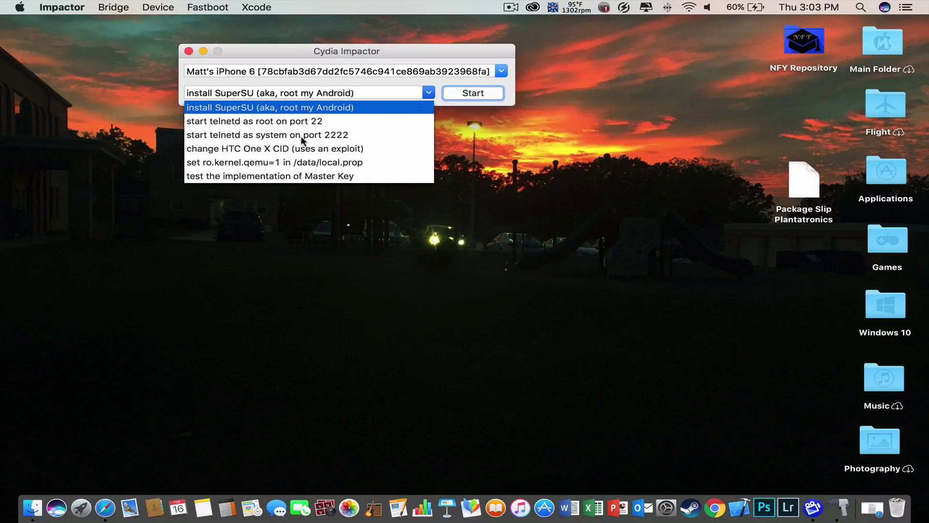
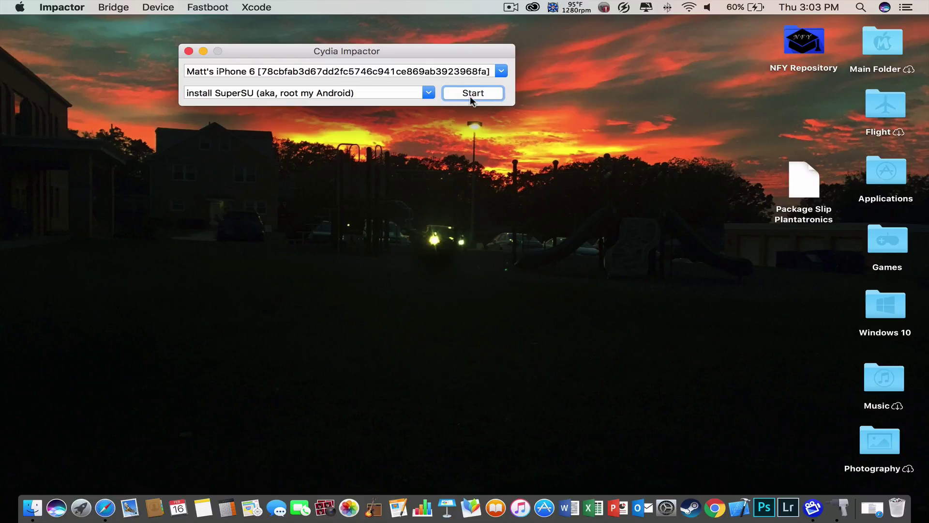
Bring Safari, showing the cydiaimpactor.com download page, to the front.
click(106, 505)
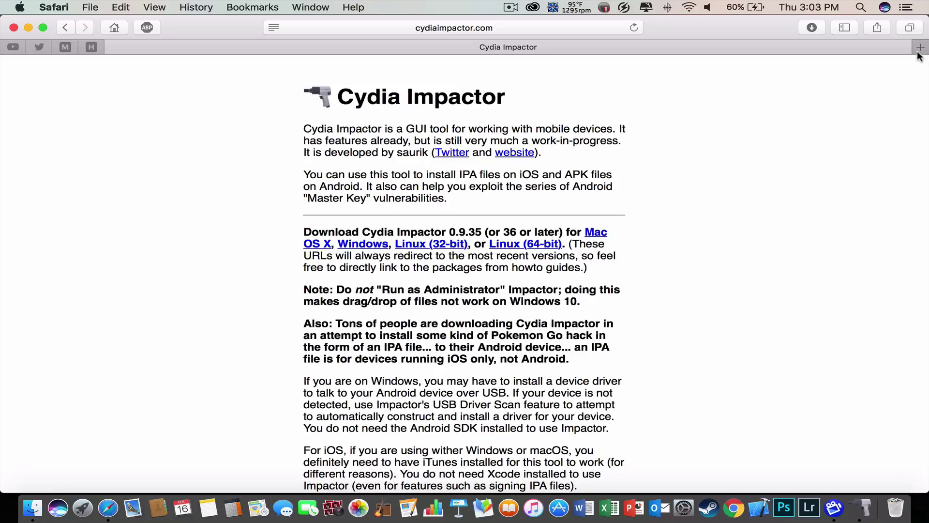
In a new tab, Google 'app cake' and open the iphonecake.com AppCake site.
click(920, 48)
text(a)
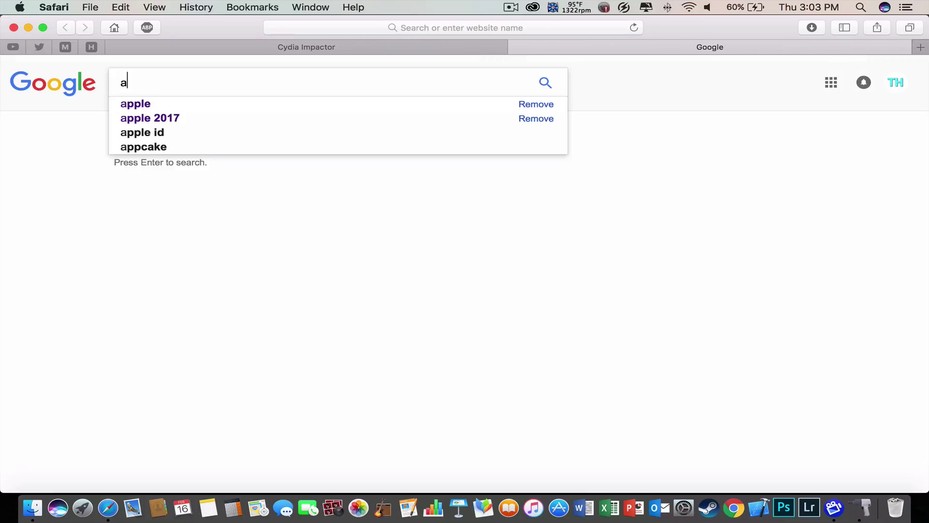
text(pp cake)
key(Return)
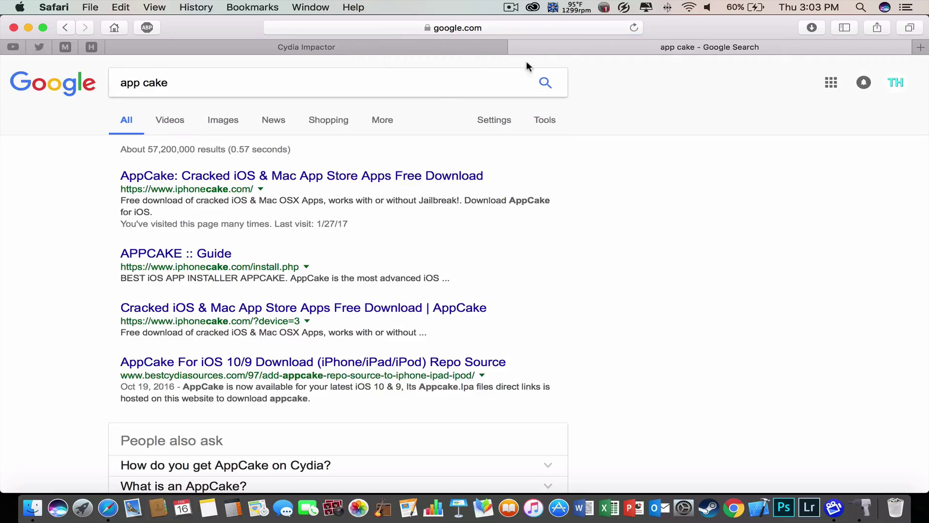
click(292, 179)
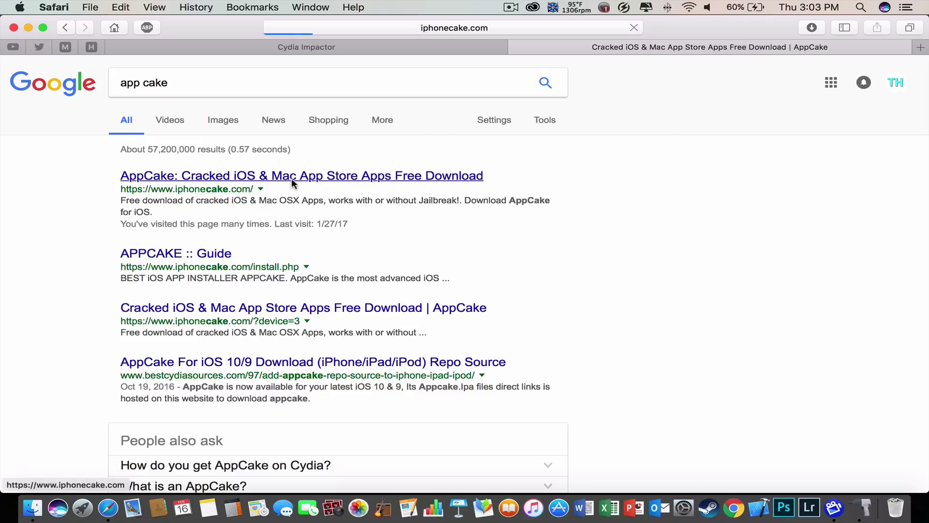
scroll(292, 182, down, 3)
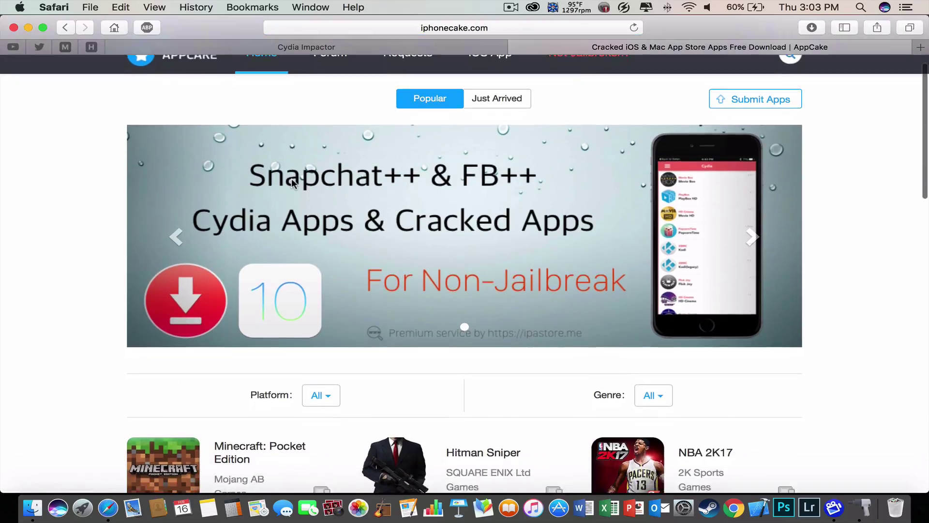
scroll(292, 182, down, 8)
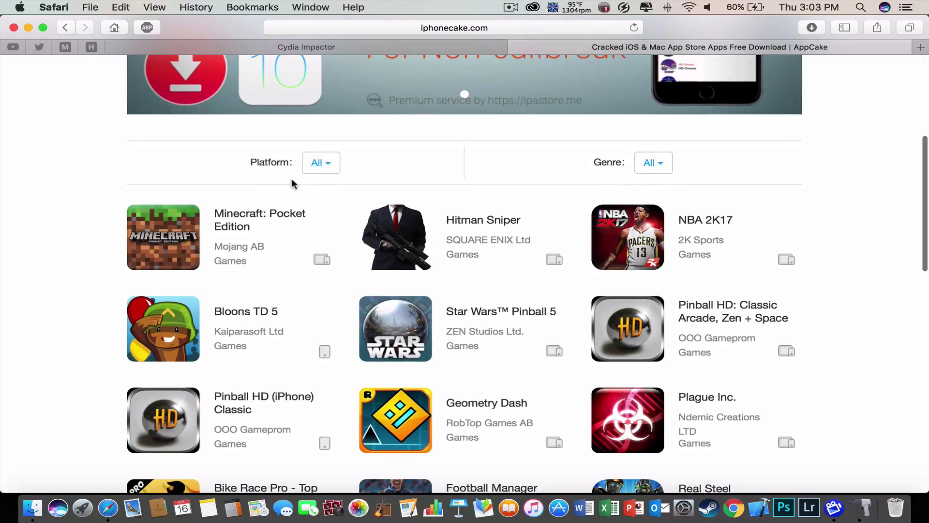
scroll(292, 183, down, 3)
scroll(291, 179, down, 15)
scroll(292, 178, up, 20)
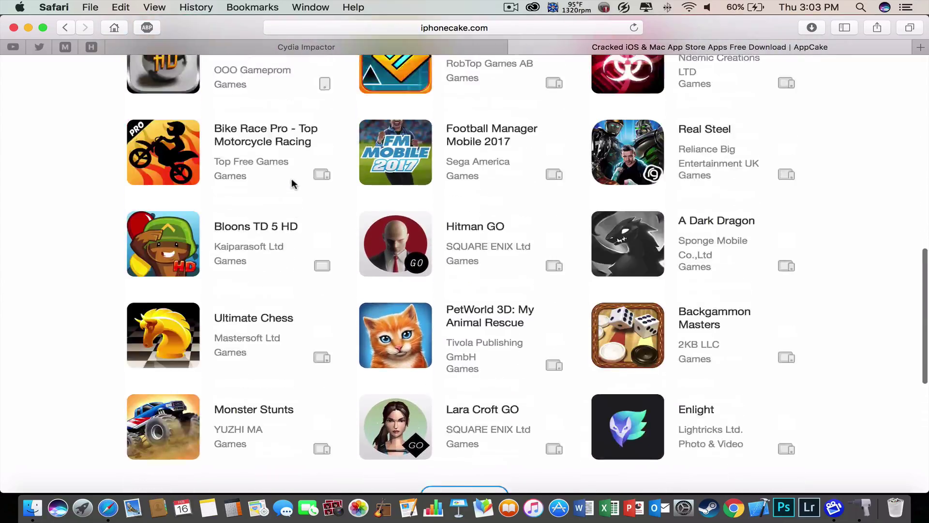
Bring up AppCake's app search field.
click(788, 72)
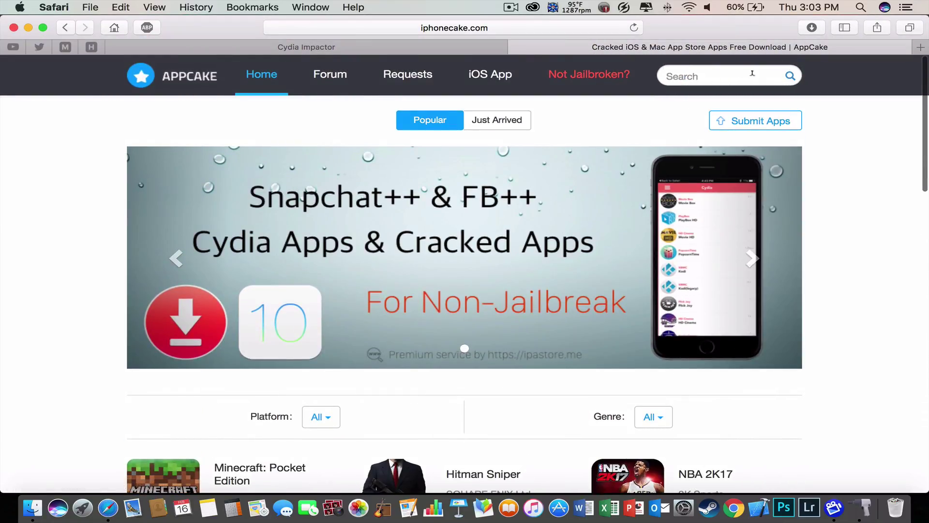
scroll(612, 159, down, 10)
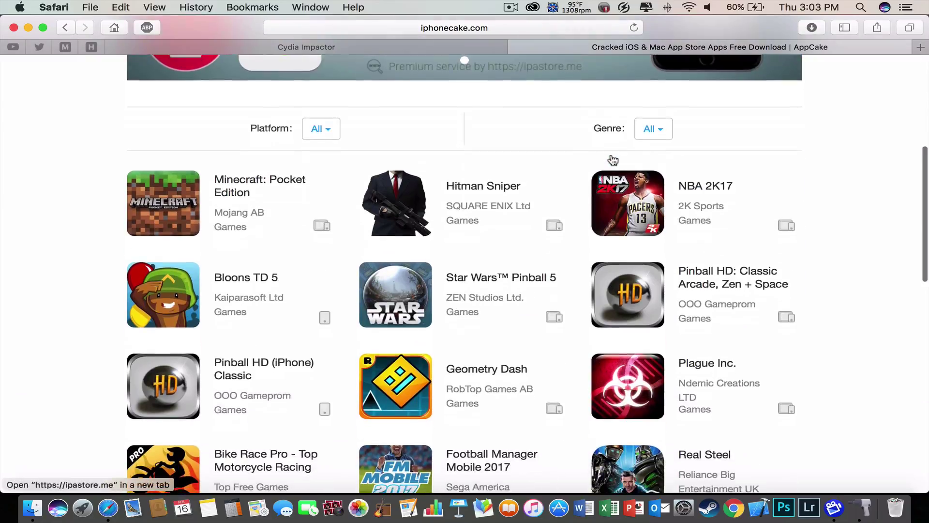
scroll(455, 245, up, 10)
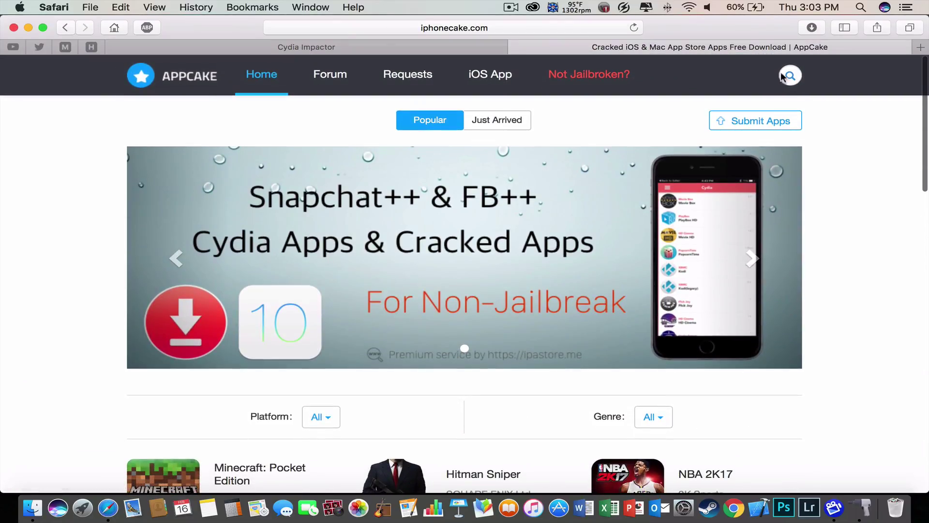
click(789, 74)
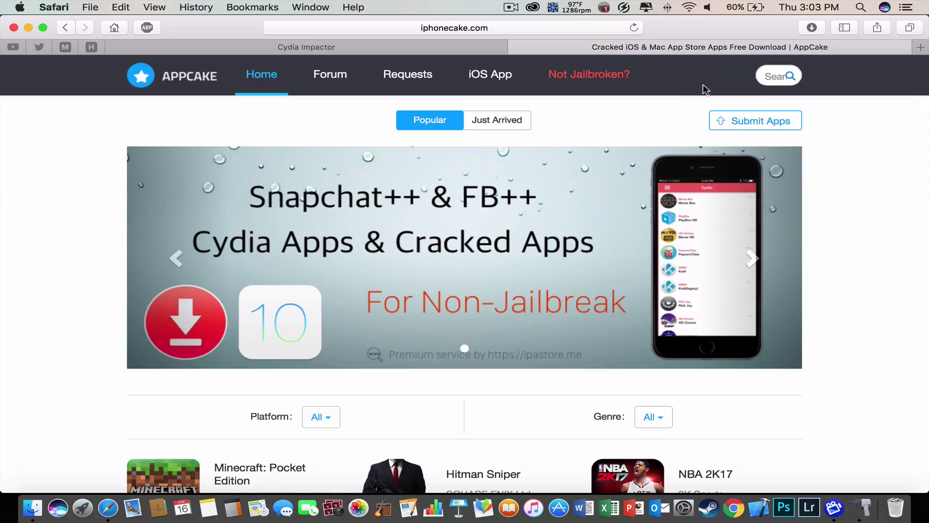
Search AppCake for 'spotify', preview Spotipremier, return to the results, and open a new Google tab.
click(790, 75)
text(spotify)
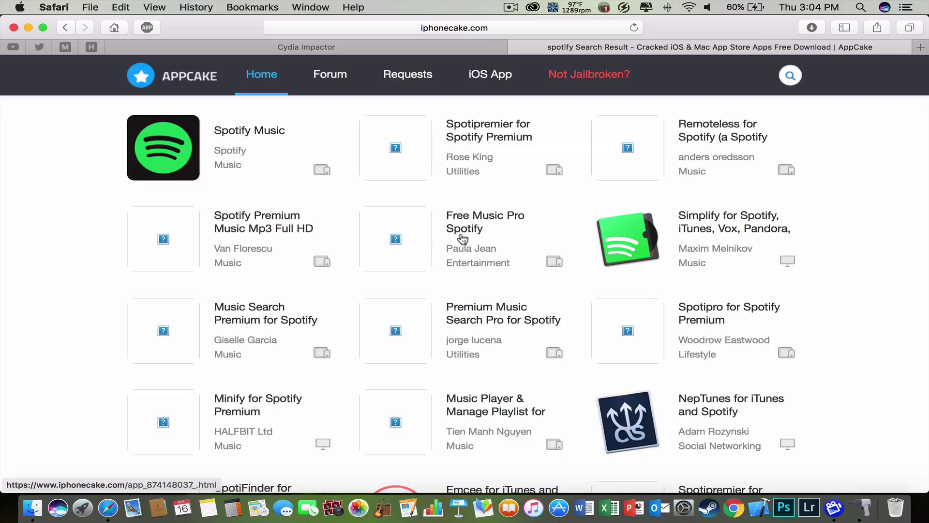
click(474, 125)
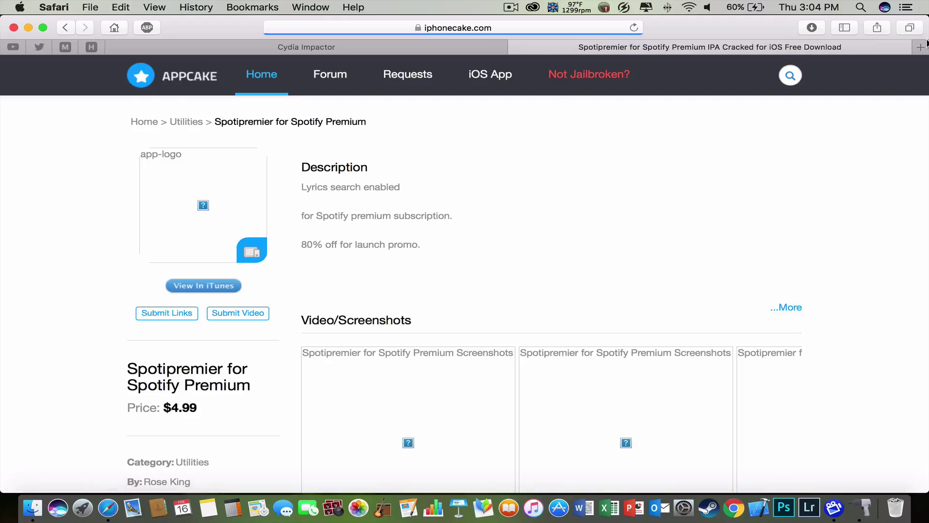
scroll(505, 285, down, 4)
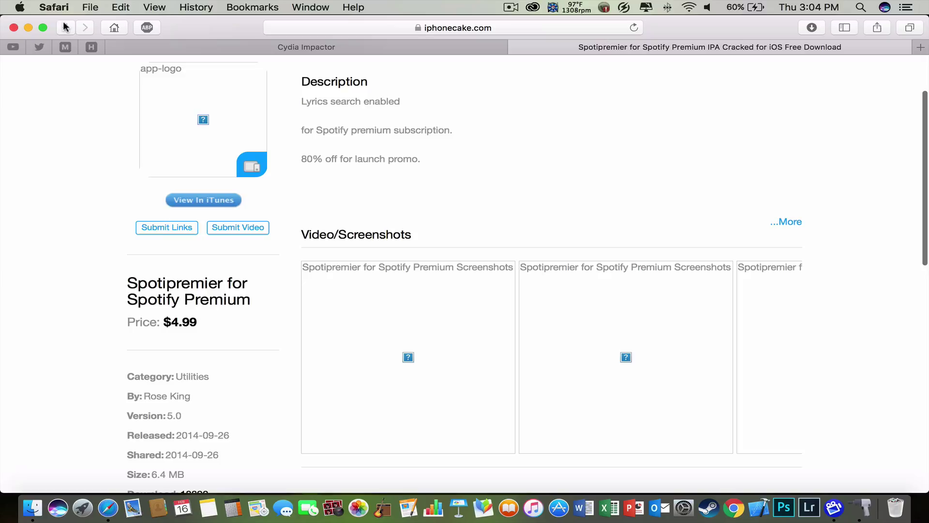
key(super+bracketleft)
click(921, 47)
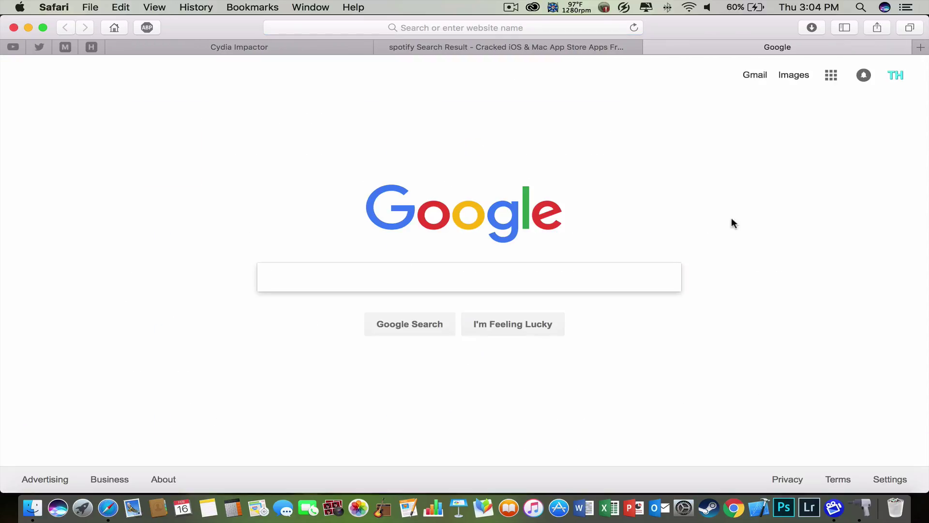
Google 'spotify premium ipa'.
text(sof)
key(BackSpace)
key(BackSpace)
text(p)
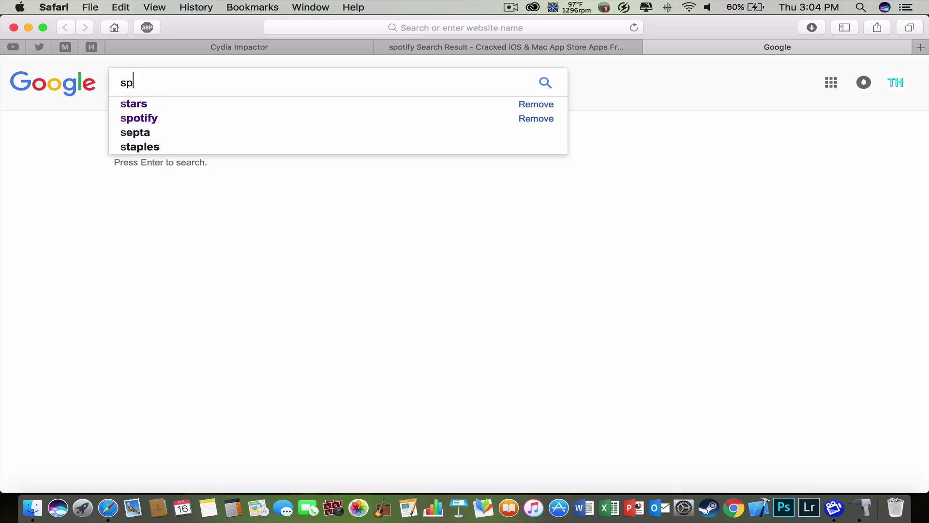
text(otfiy)
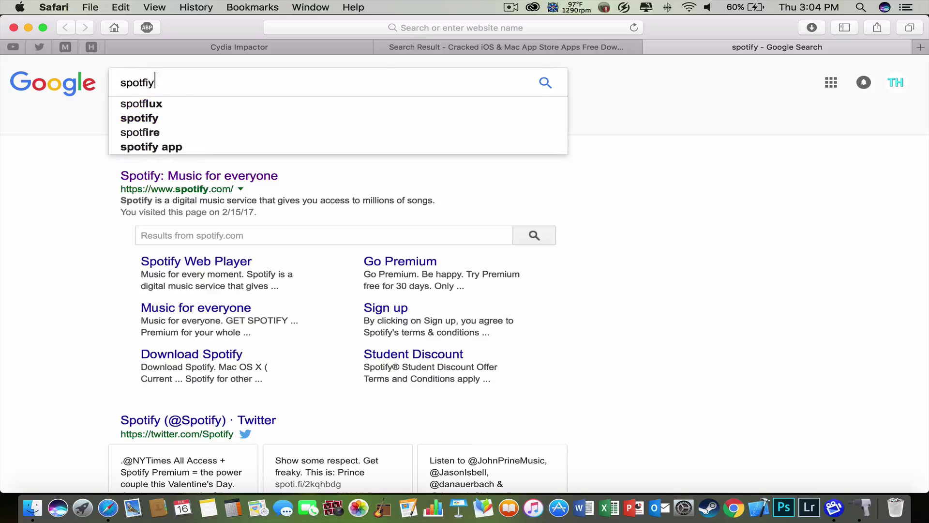
click(300, 121)
click(290, 77)
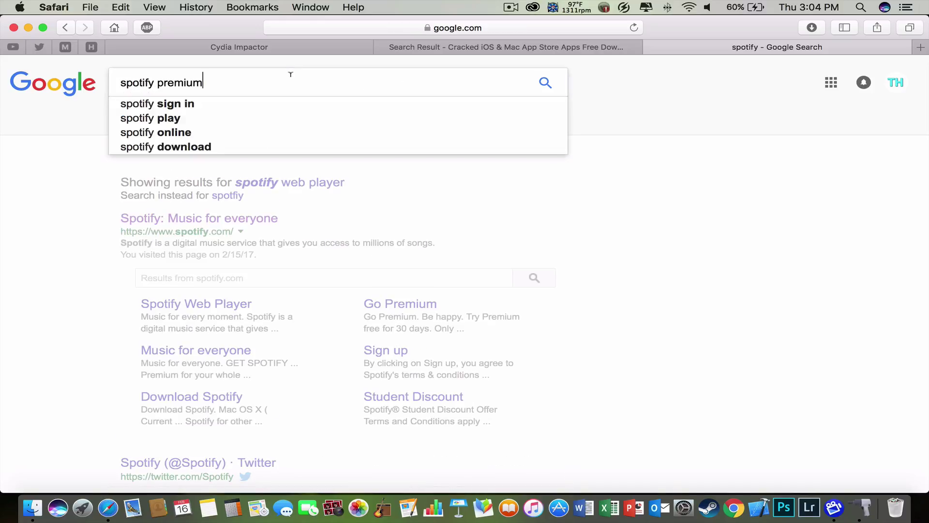
text(ipa)
key(Return)
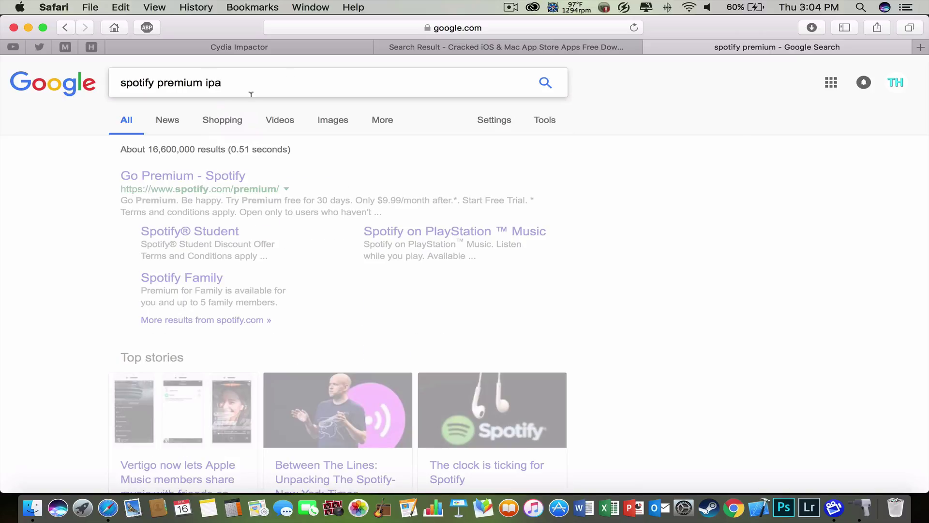
Check the first YouTube result's description, then return to the search results.
scroll(273, 189, down, 1)
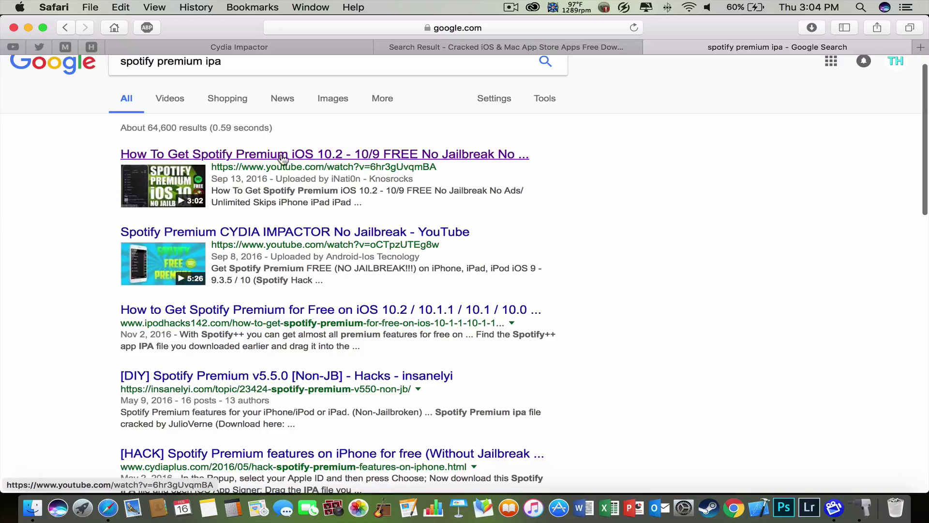
drag(104, 149, 516, 152)
click(516, 151)
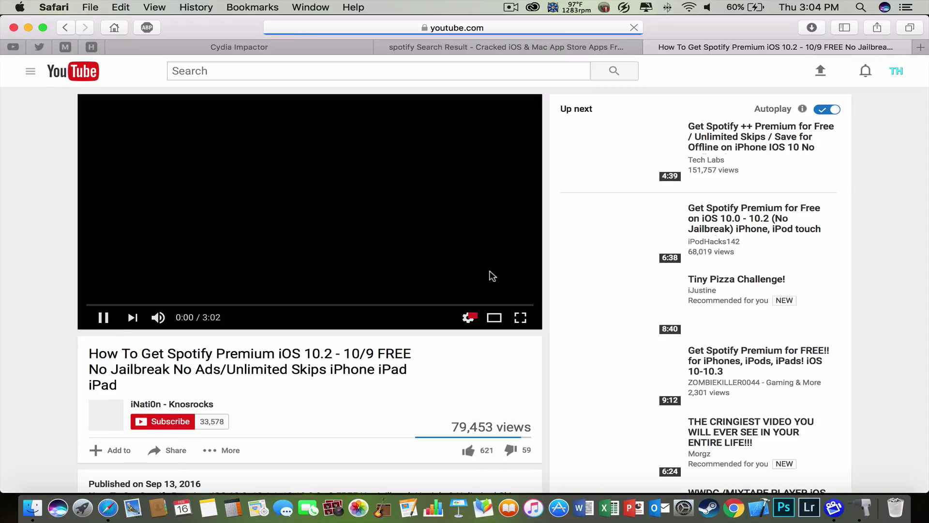
click(492, 275)
scroll(349, 409, down, 3)
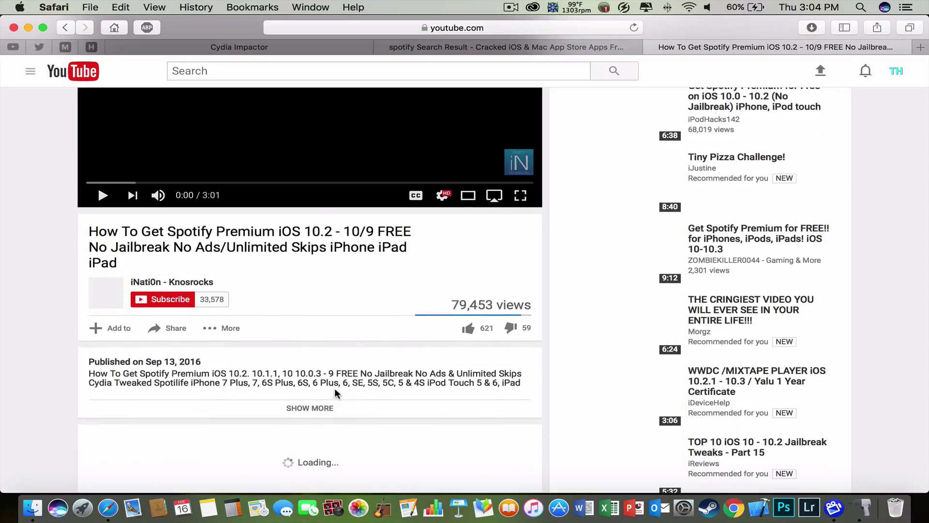
click(310, 408)
scroll(276, 422, down, 4)
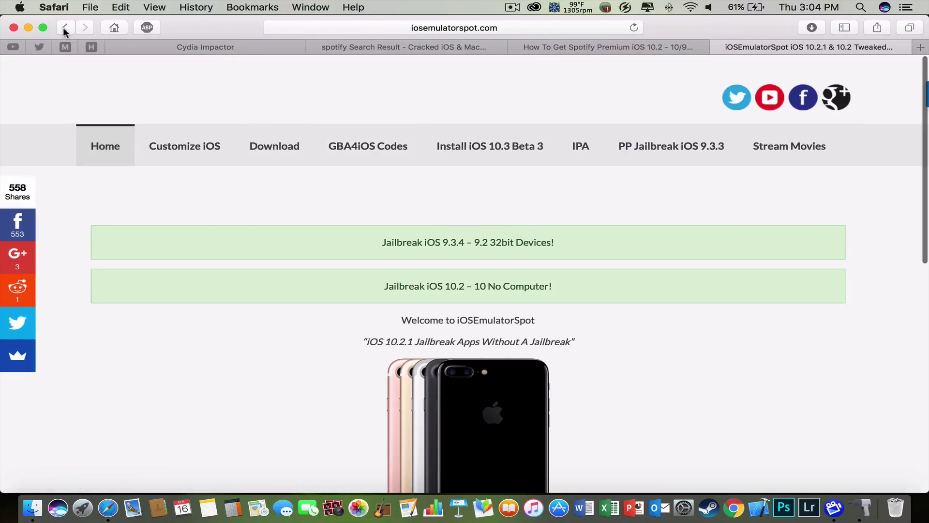
click(64, 28)
click(65, 28)
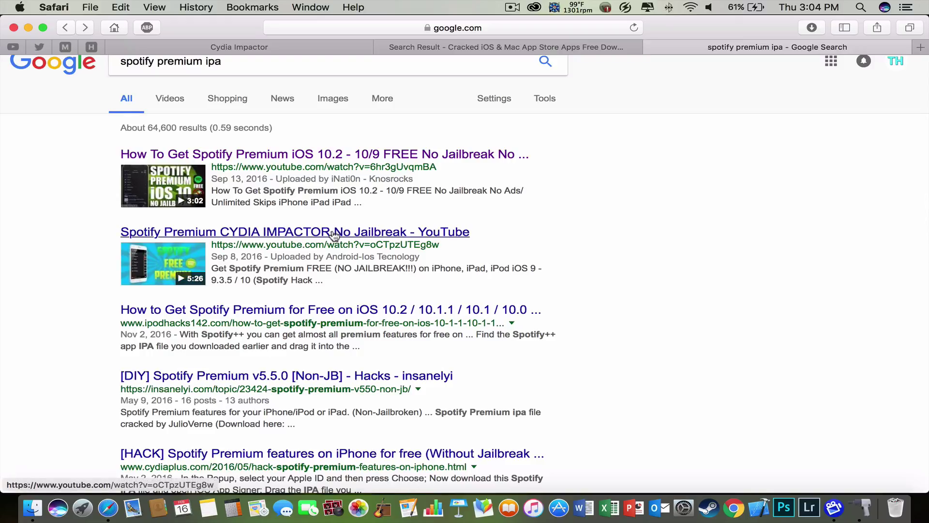
Open the Spotify Premium Cydia Impactor video, pause it, and follow its IPA download link.
scroll(307, 233, down, 3)
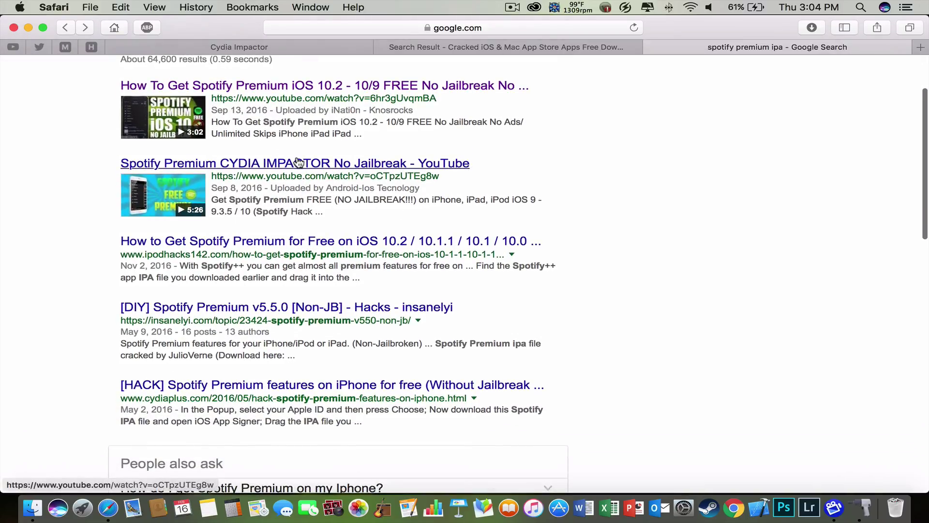
click(298, 162)
scroll(426, 291, down, 5)
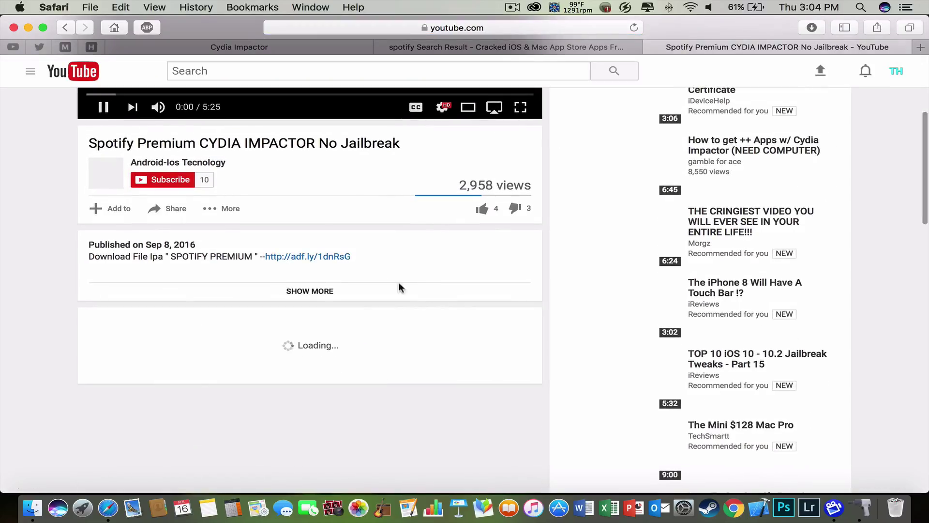
scroll(347, 146, up, 4)
click(343, 158)
scroll(356, 308, down, 4)
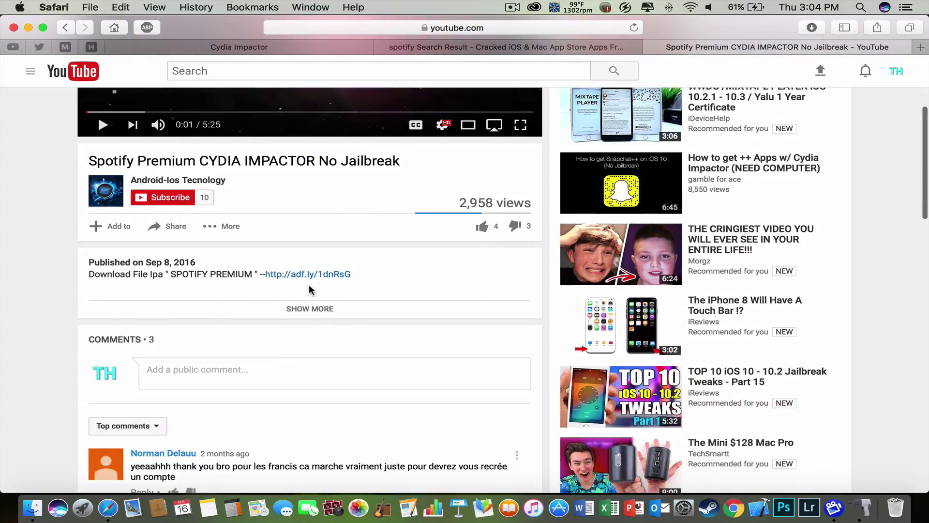
click(310, 275)
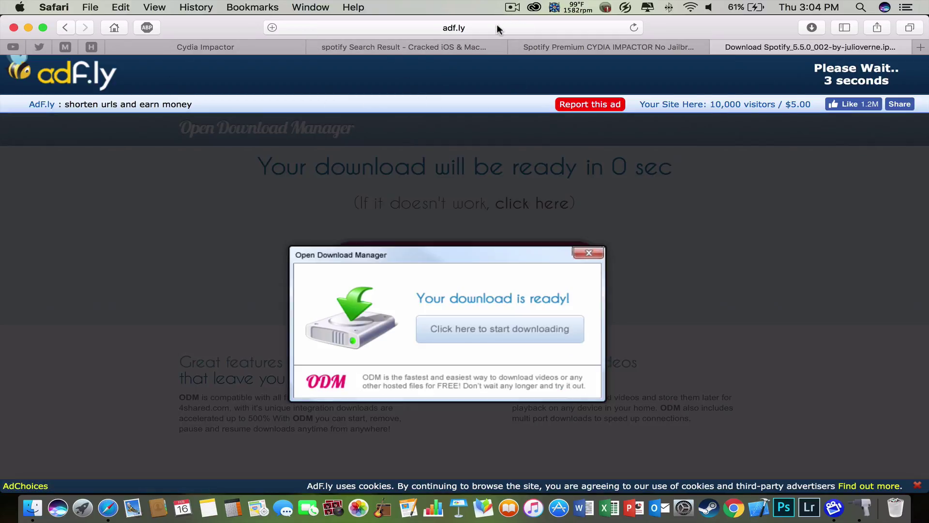
Skip the adf.ly ad and download Spotify_5.5.0_002-by-julioverne.ipa (40.89MB) from sendspace.
click(497, 25)
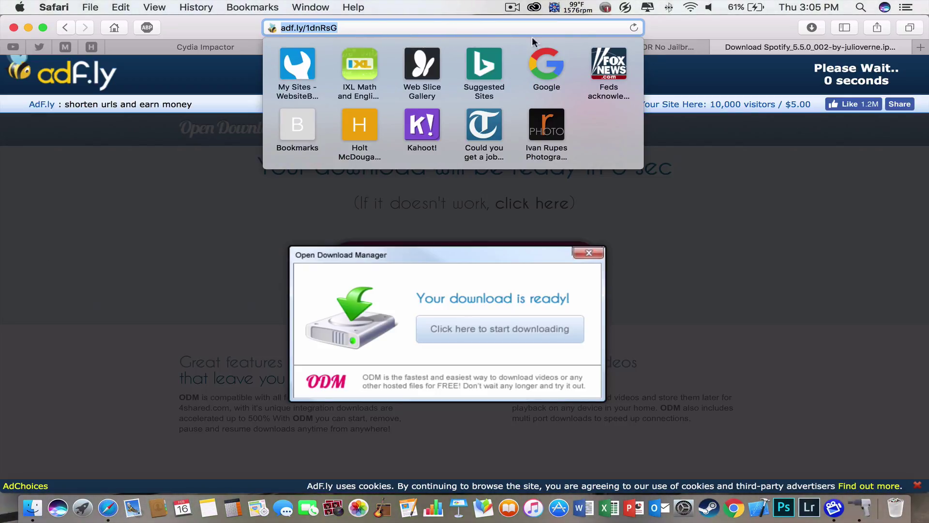
click(896, 76)
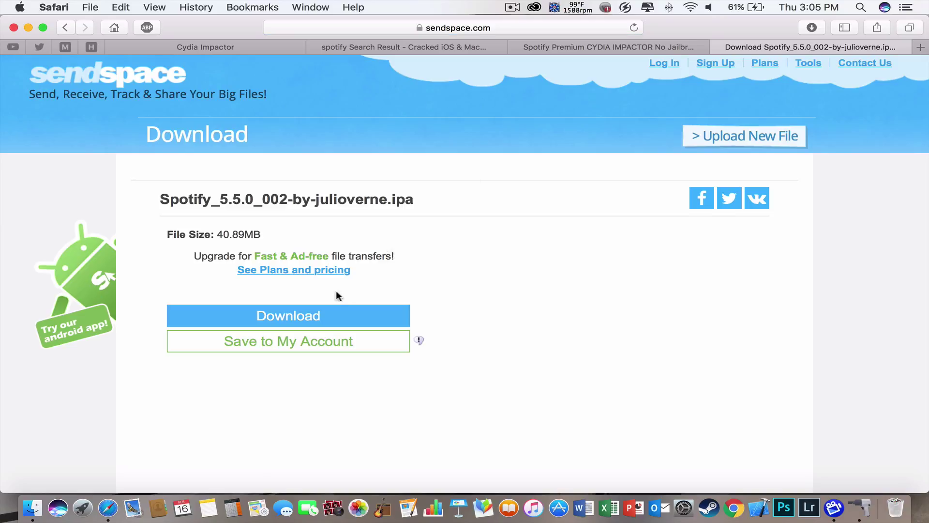
click(567, 27)
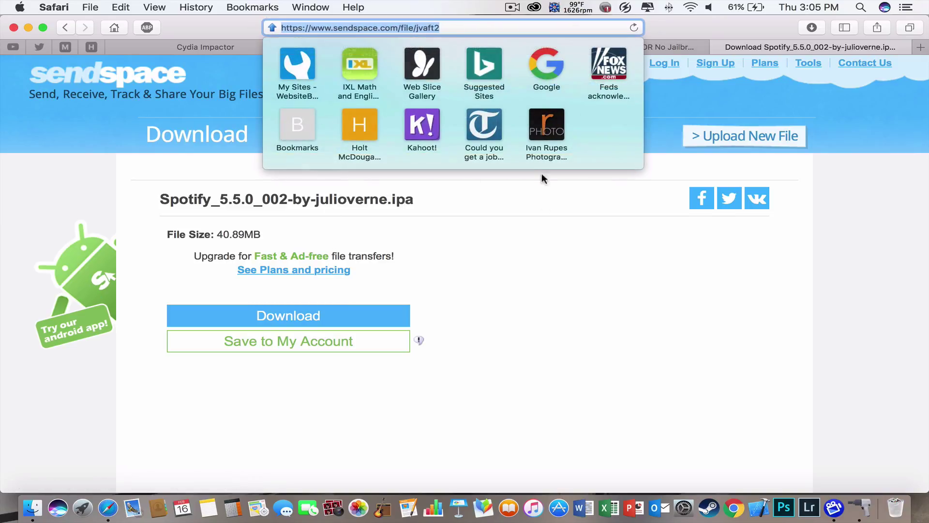
click(618, 259)
click(344, 319)
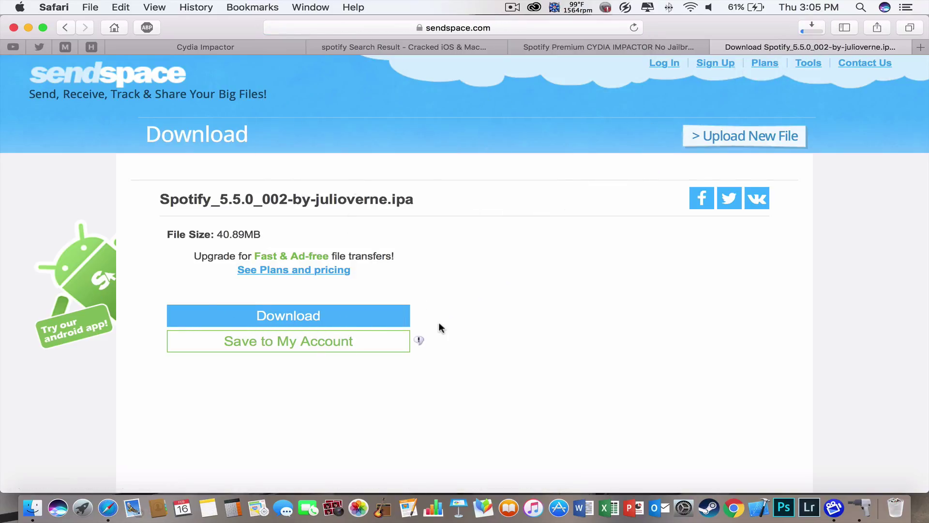
Stop and remove the duplicate in-progress Spotify download from Safari's downloads list.
key(ctrl+Up)
click(349, 200)
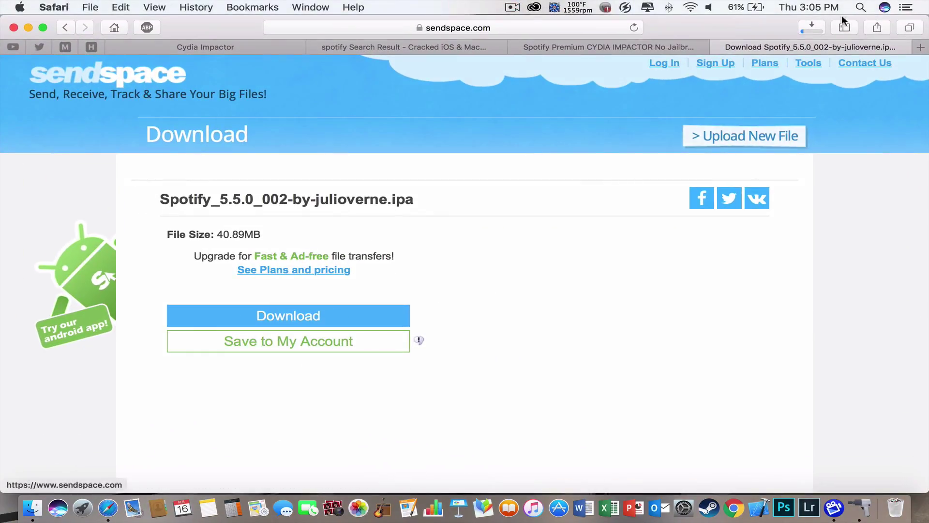
click(813, 27)
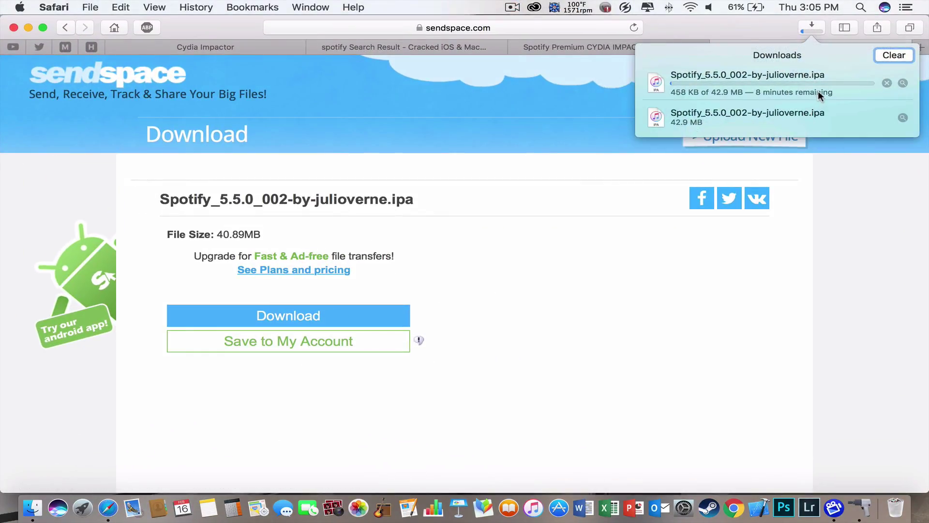
click(887, 82)
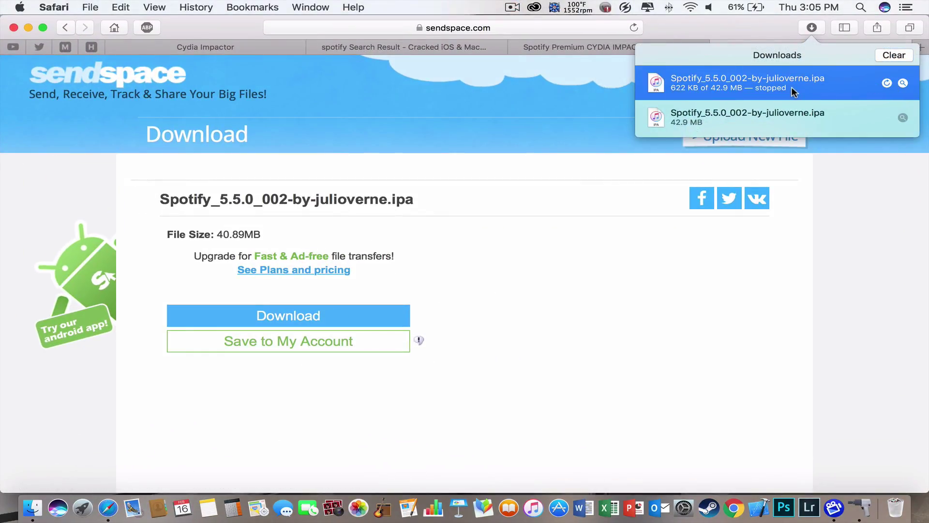
key(Delete)
Drag the finished Spotify IPA (42.9 MB) onto the desktop and minimise Safari.
click(738, 89)
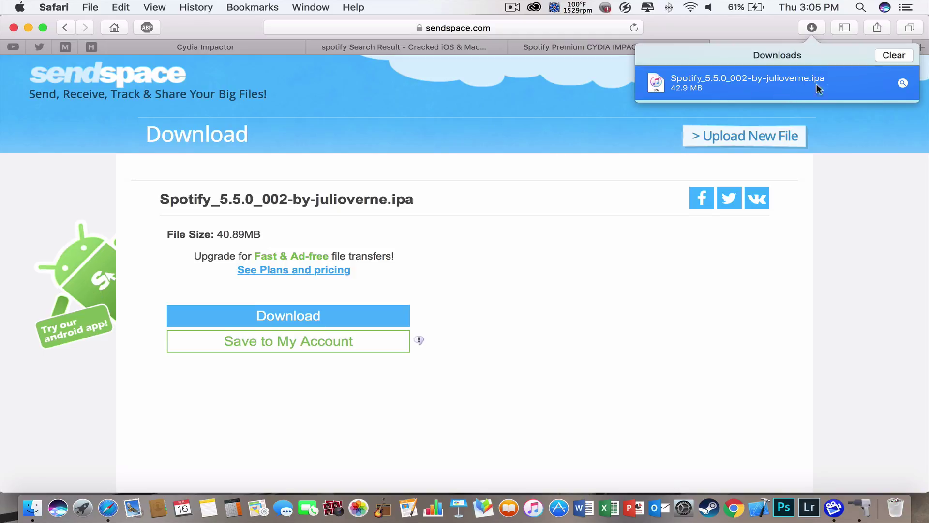
drag(800, 90, 758, 113)
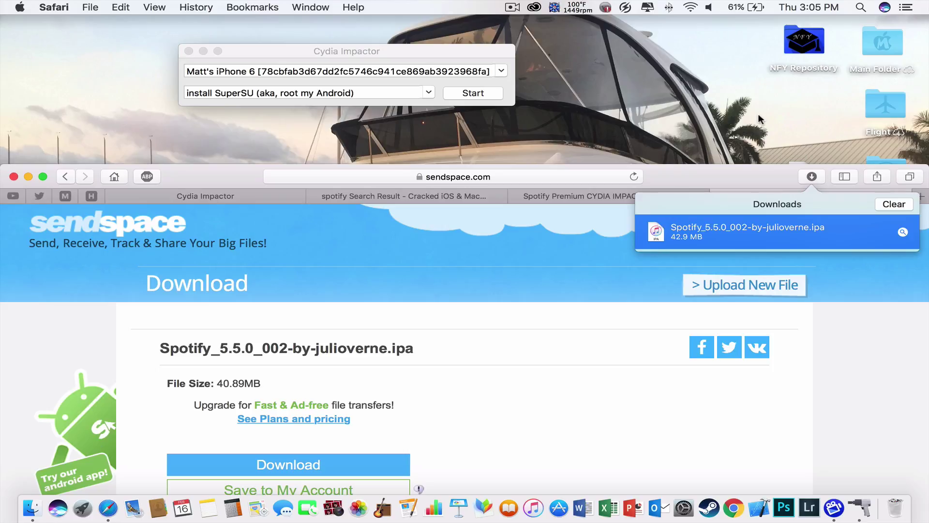
drag(750, 177, 733, 263)
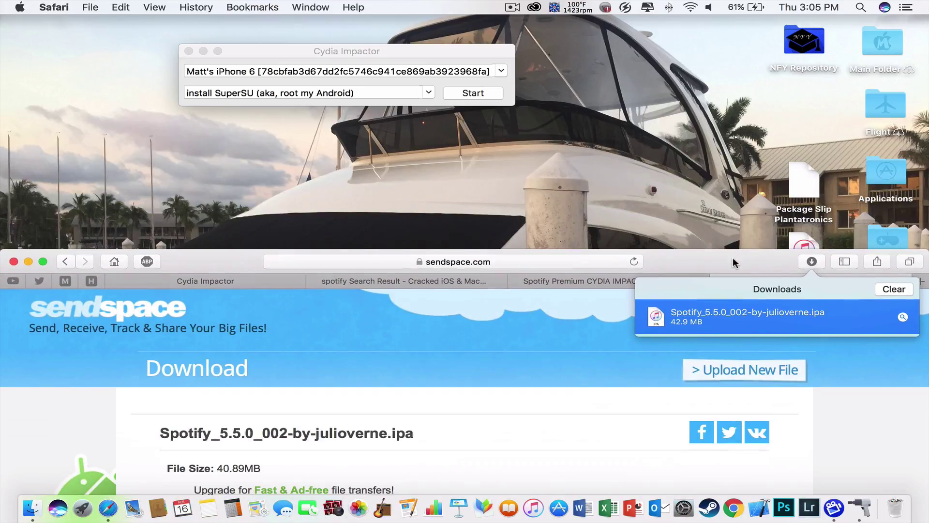
click(28, 261)
Drop the Spotify IPA from the desktop into Cydia Impactor.
click(807, 259)
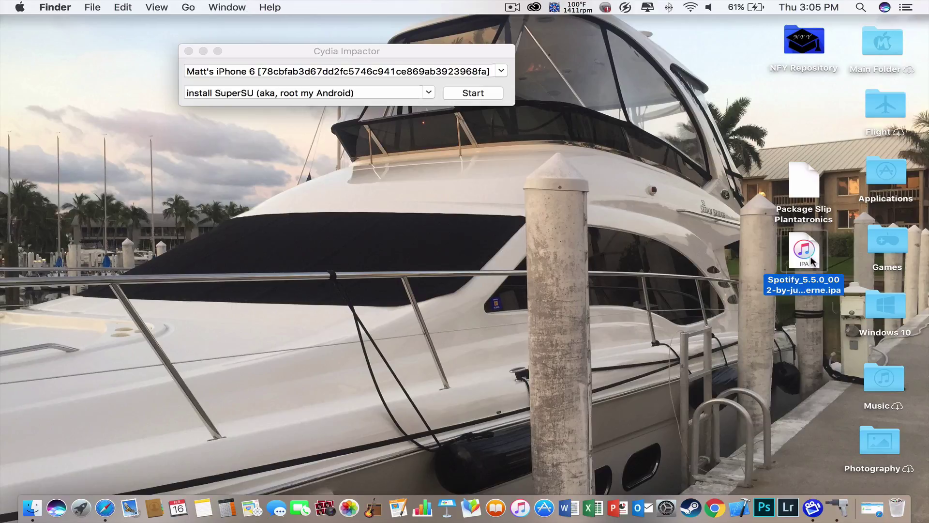
click(789, 332)
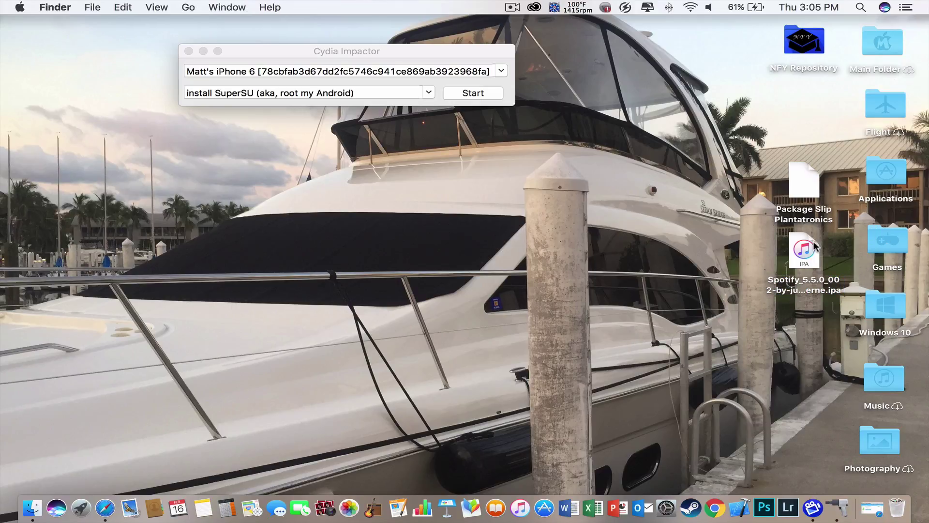
click(478, 62)
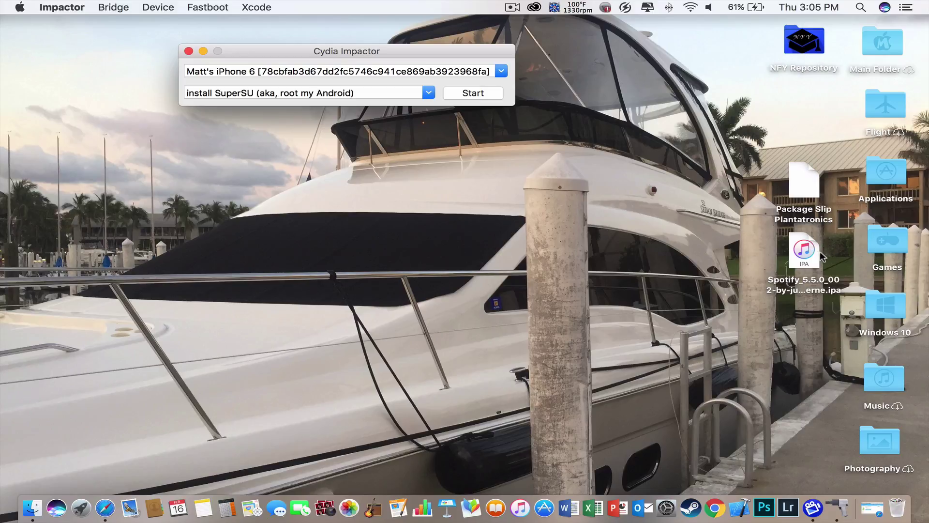
drag(813, 251, 344, 79)
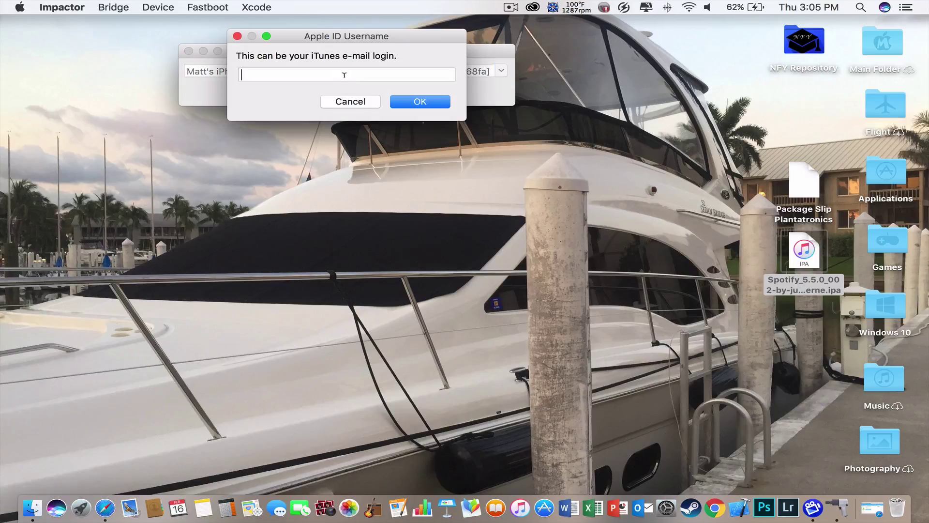
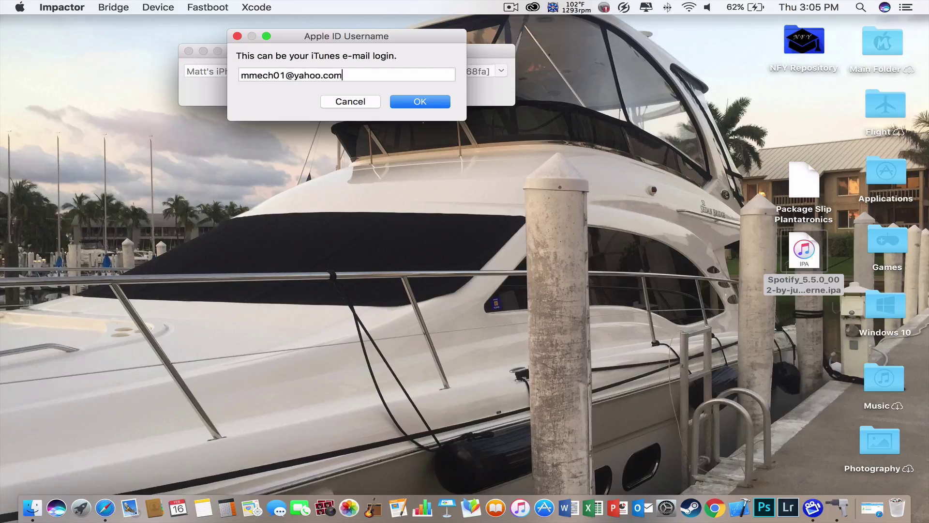
Enter the Apple ID email and password, then dismiss the provision.cpp:150 app-specific password error.
key(Return)
text(•••••)
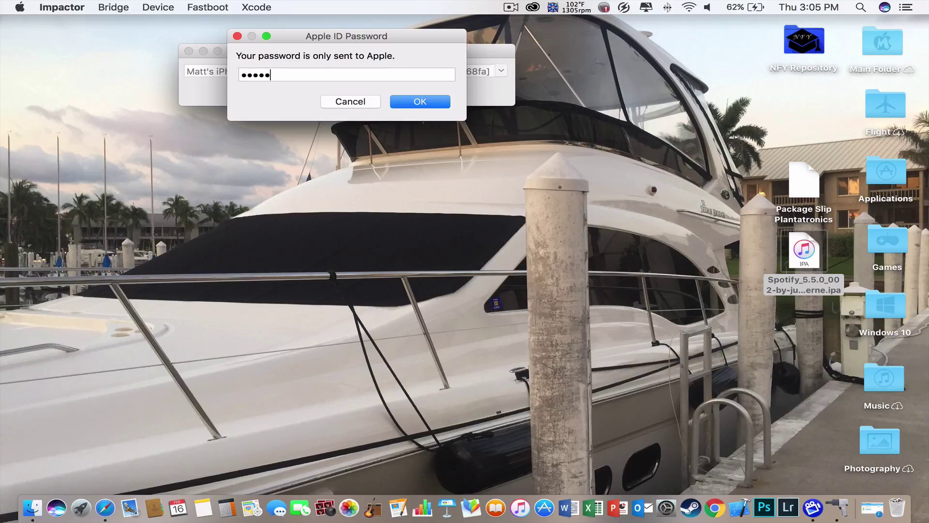
text(•••••••••)
key(Return)
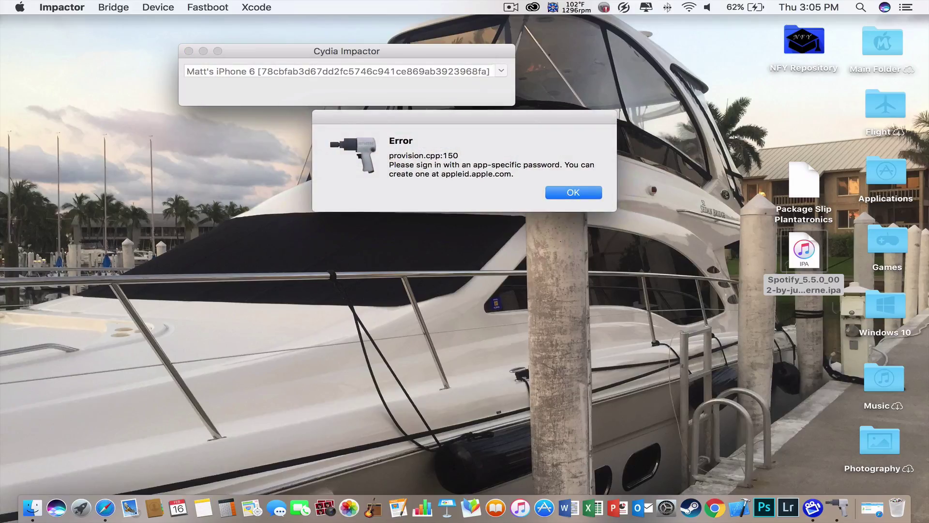
key(Return)
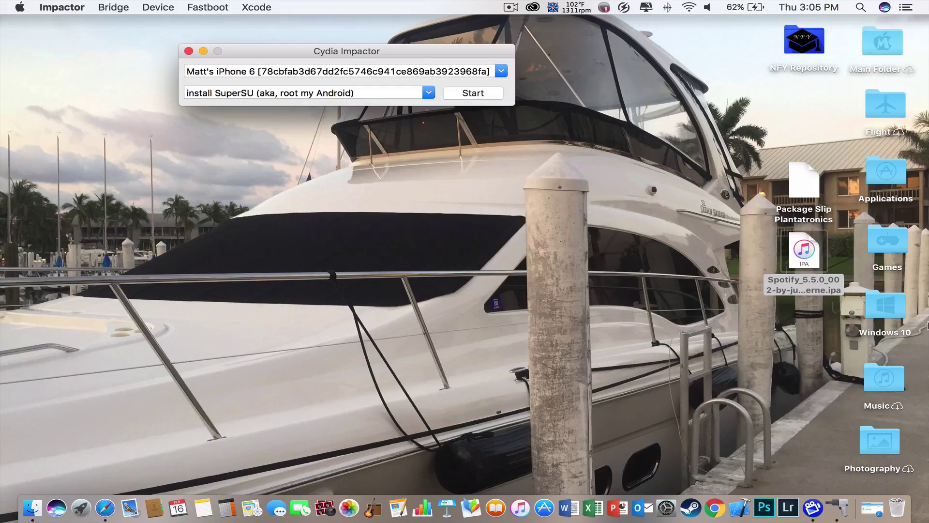
key(F4)
Launch Keychain Access from Utilities and view the iPhone Developer certificate expiring Feb 16, 2018.
scroll(712, 385, right, 3)
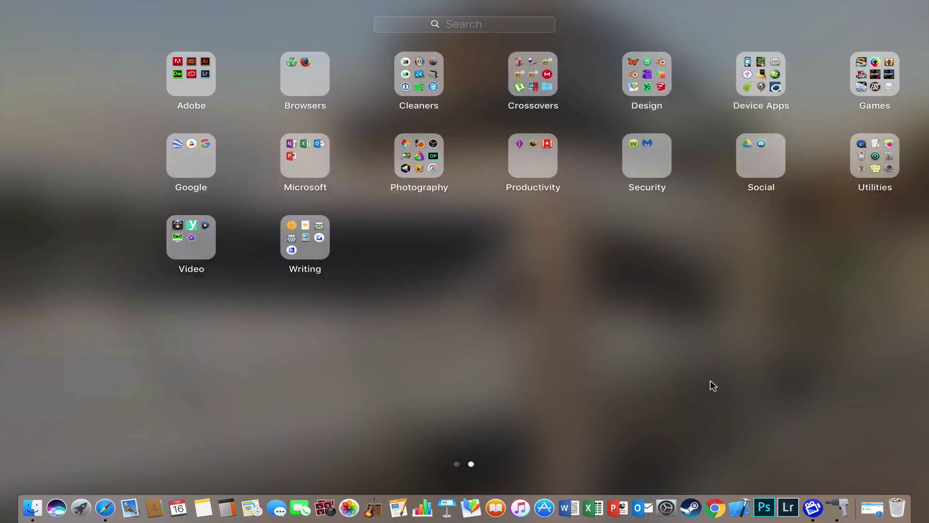
click(878, 156)
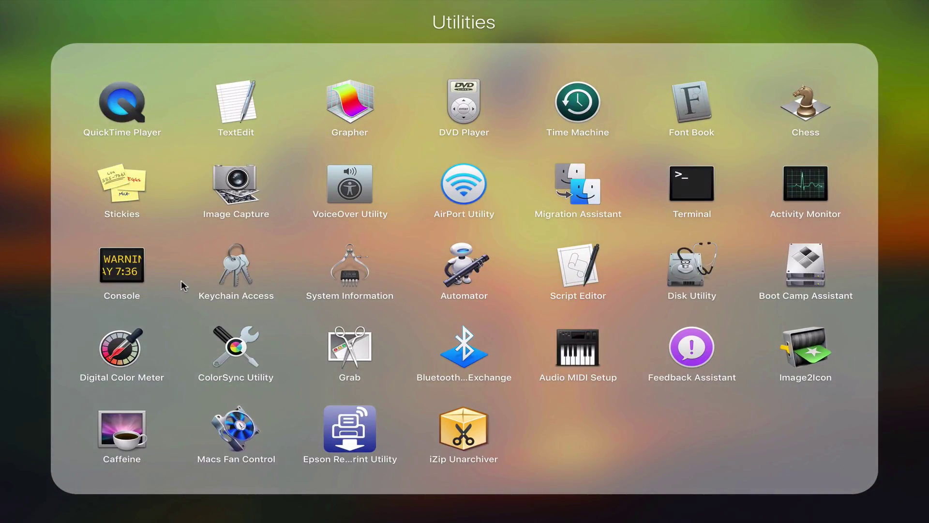
click(229, 281)
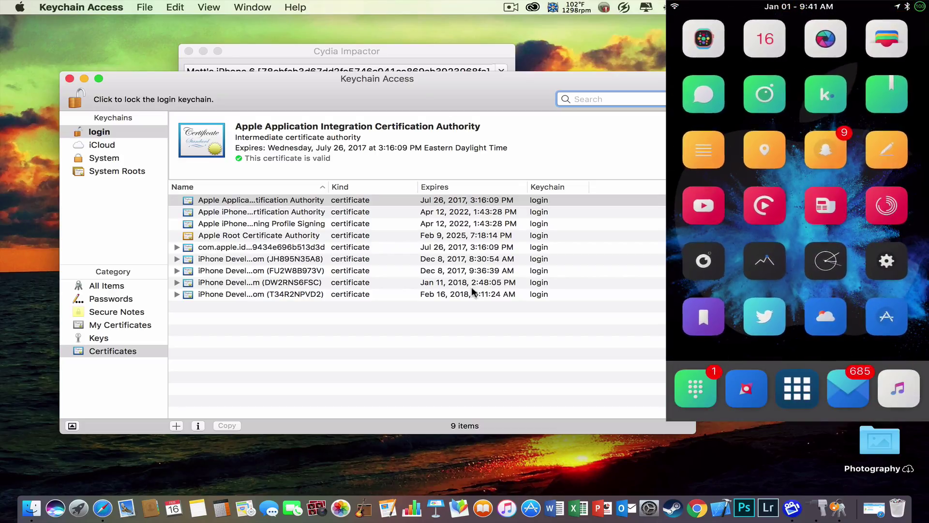
click(429, 294)
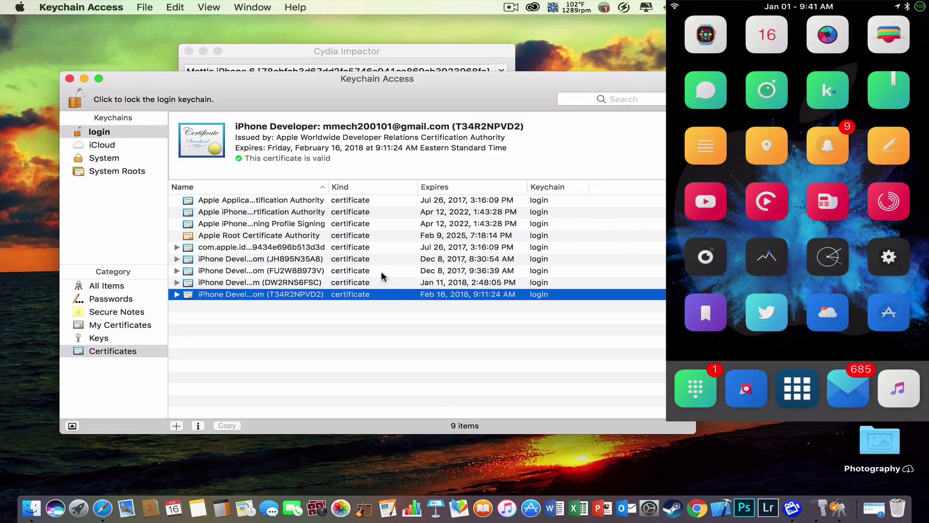